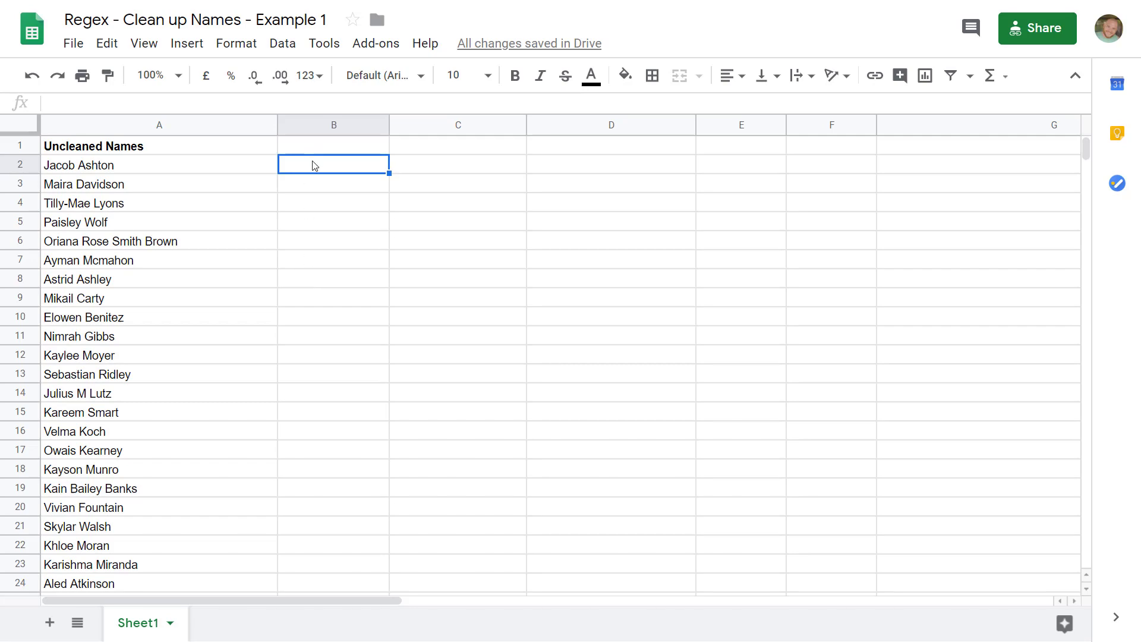
- Enter =REGEXMATCH(A2,"Jacob") in B2 and fill the formula down column B
type("=")
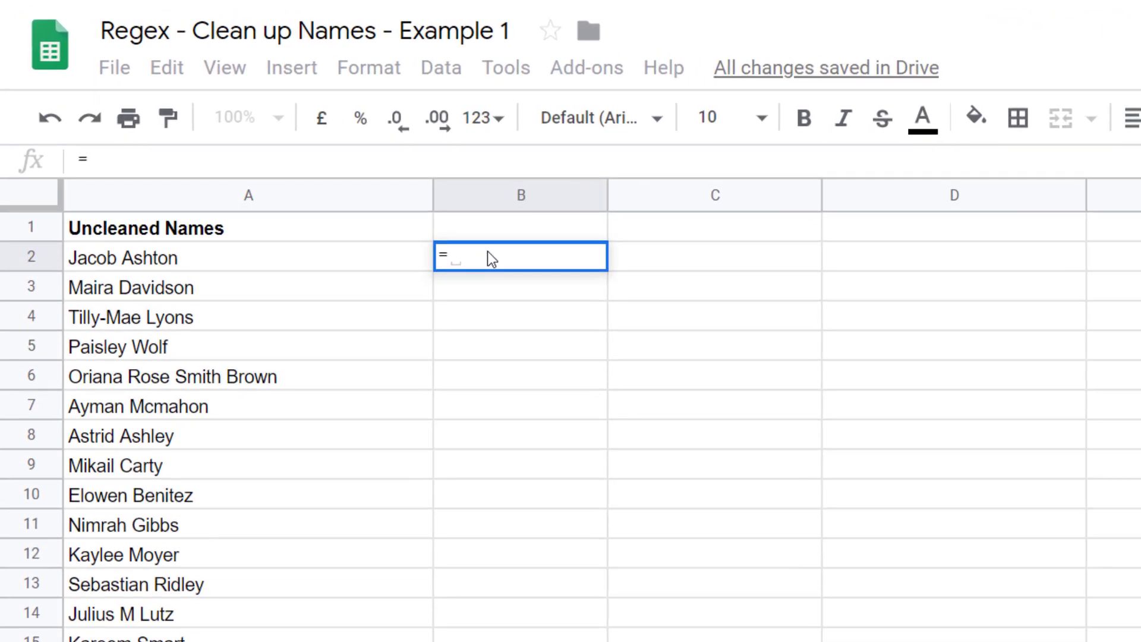
type("regex")
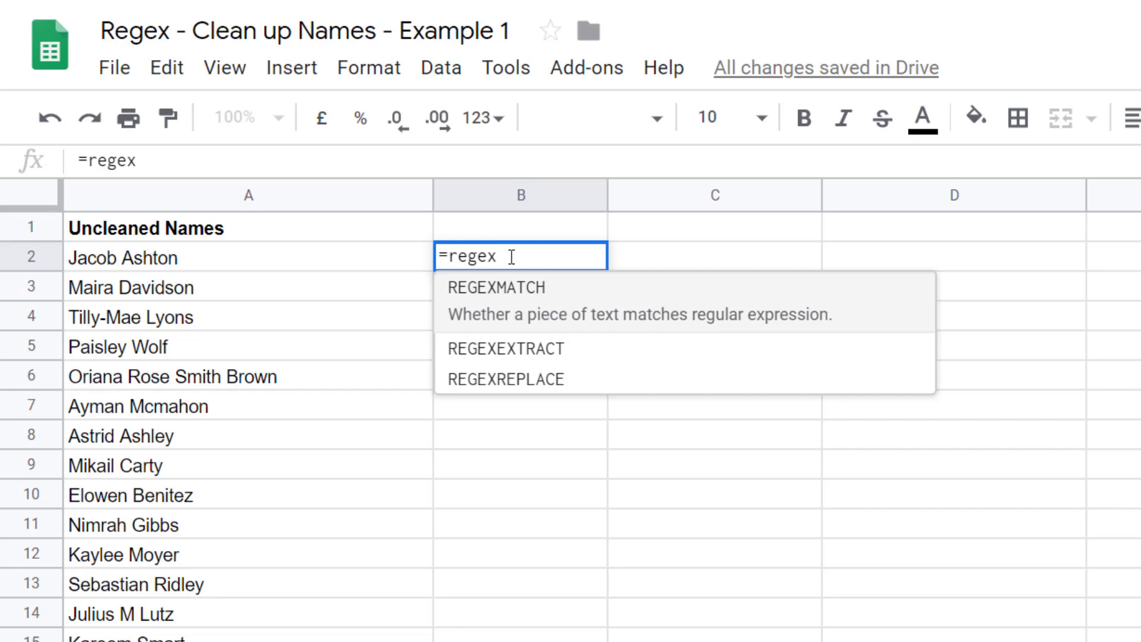
left_click(530, 312)
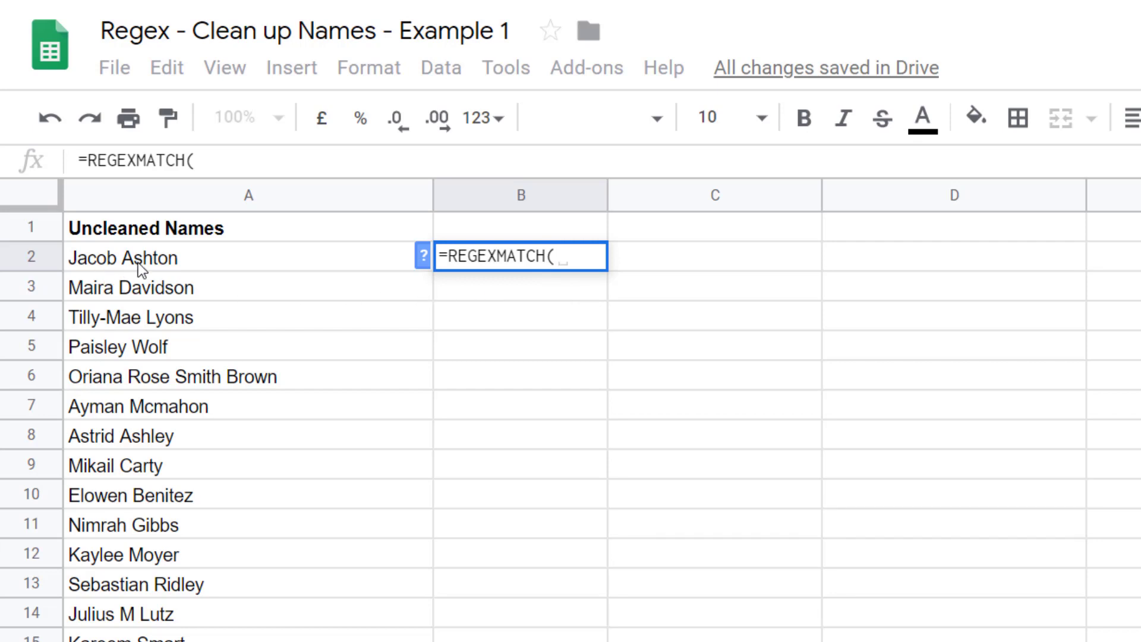
left_click(200, 255)
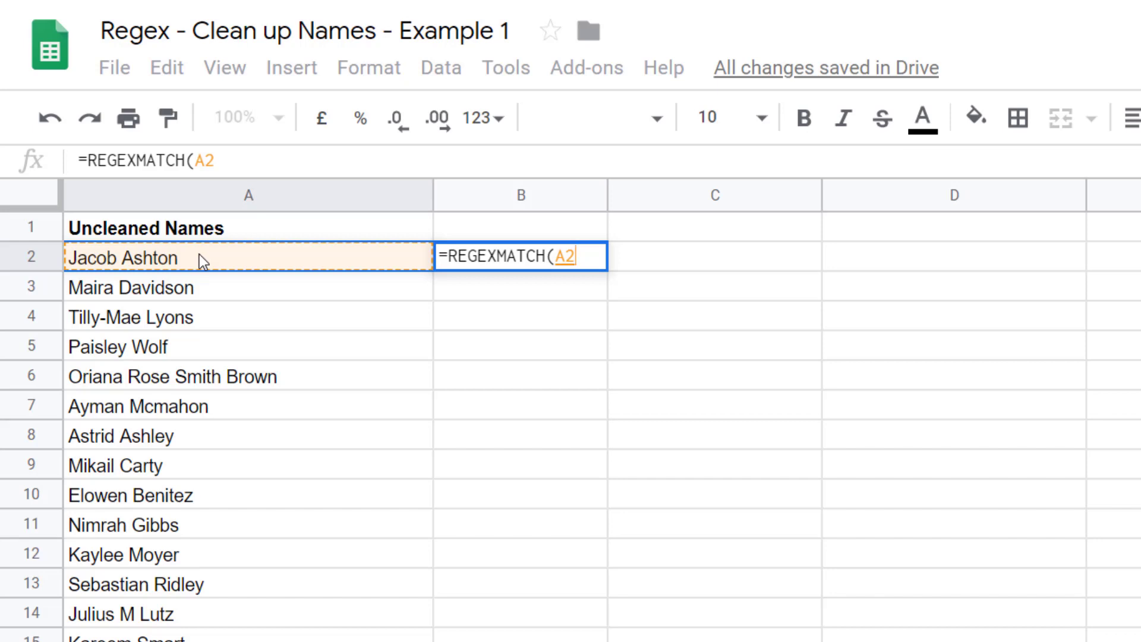
type(",")
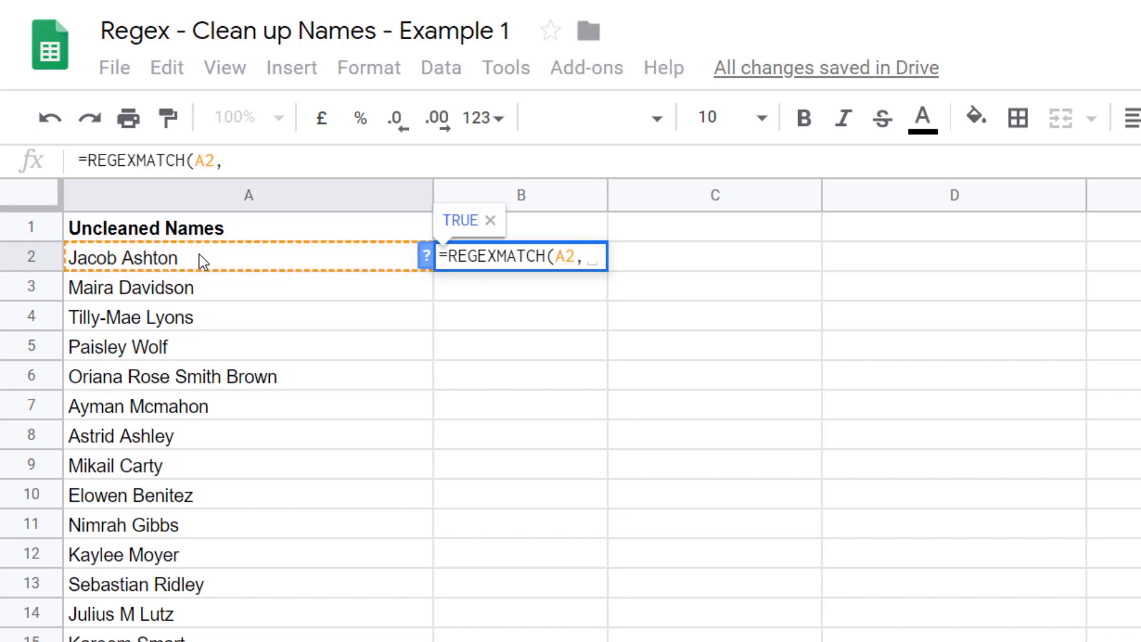
type("\"\"")
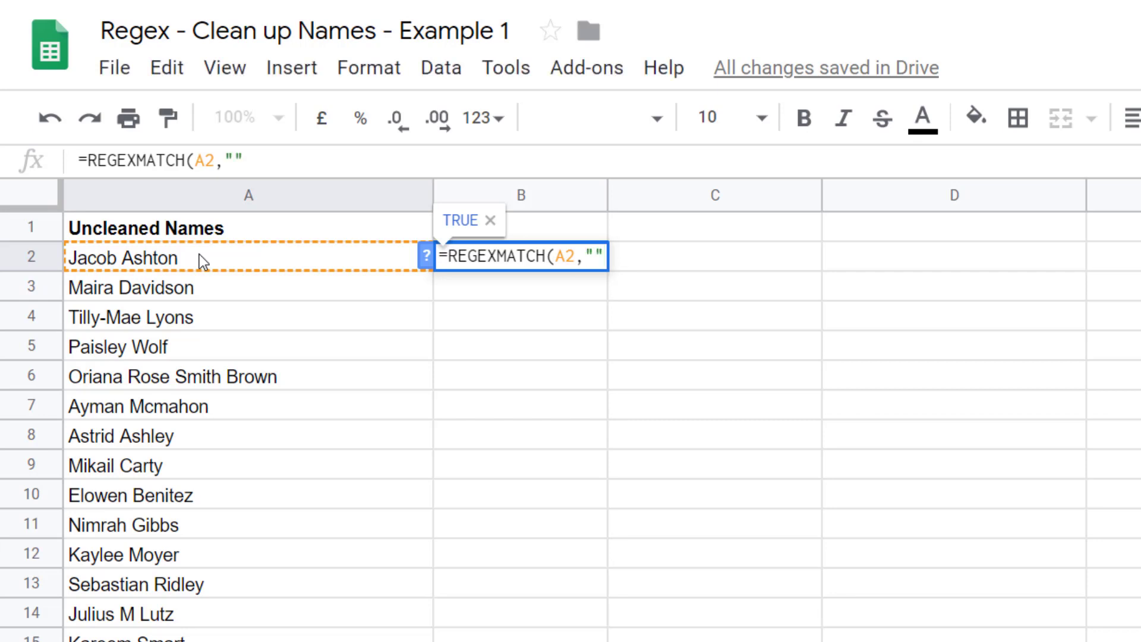
type(")")
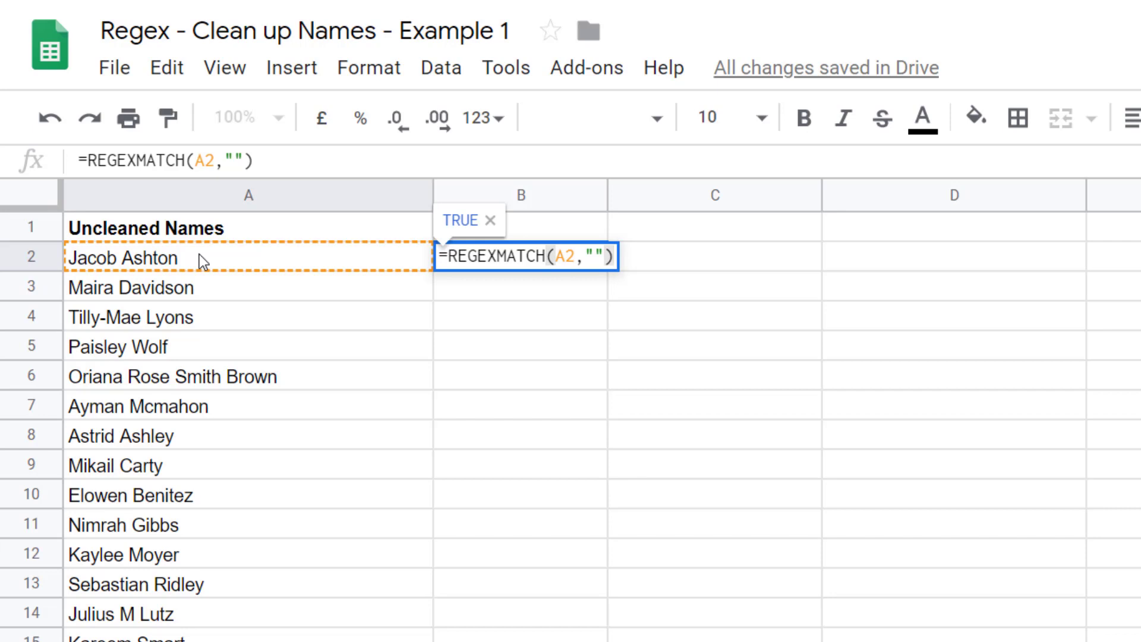
key("Left")
key("Left")
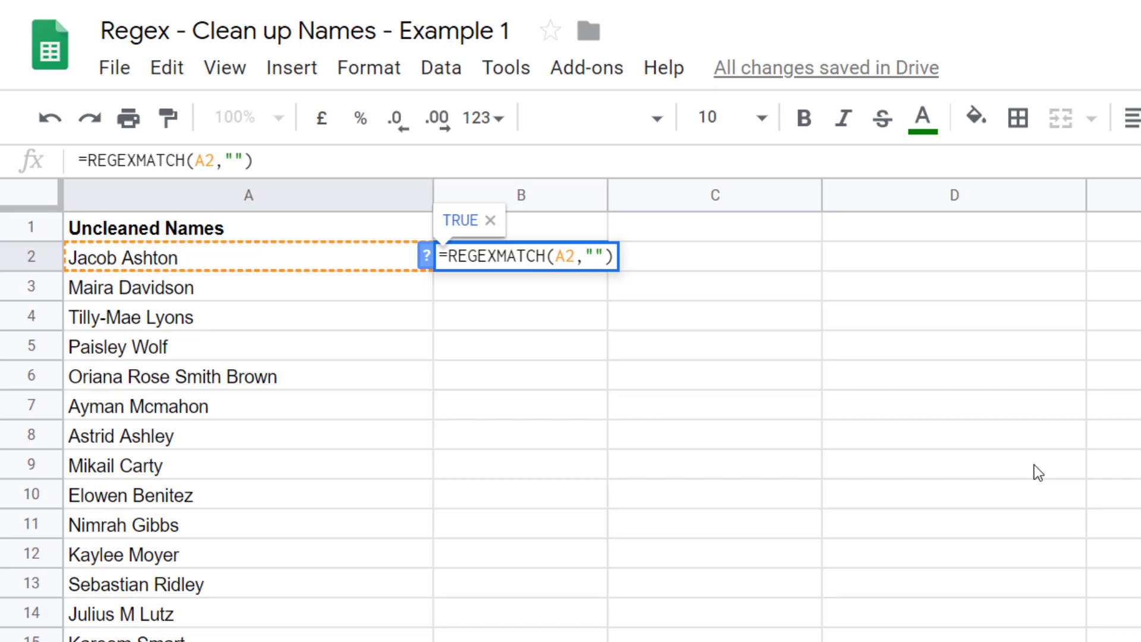
type("Jacob")
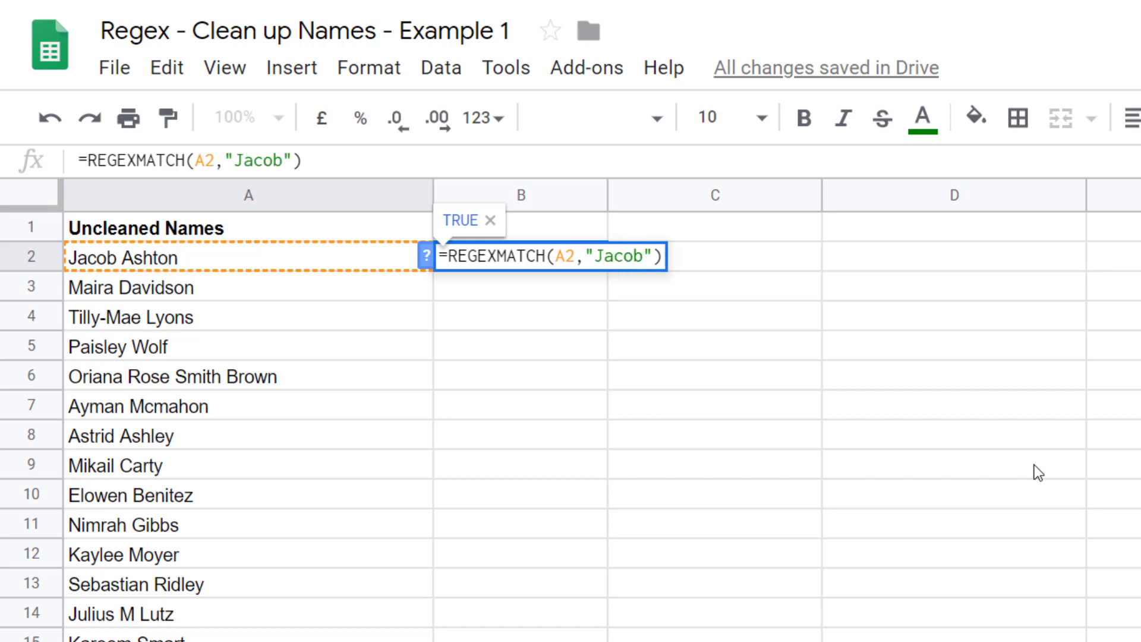
key("Return")
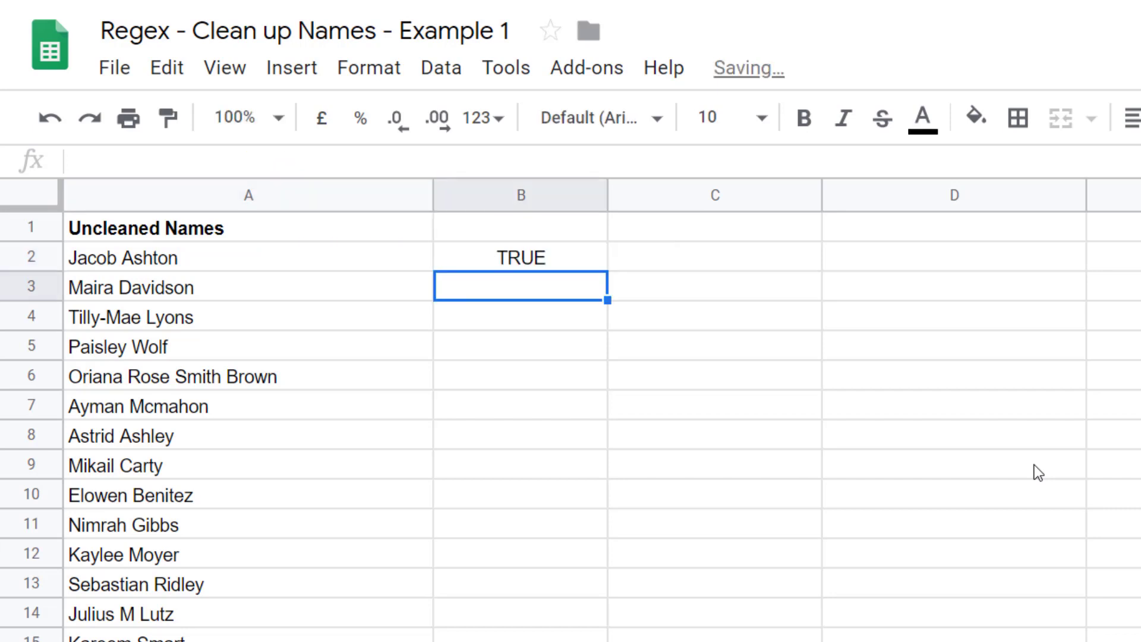
left_click(505, 259)
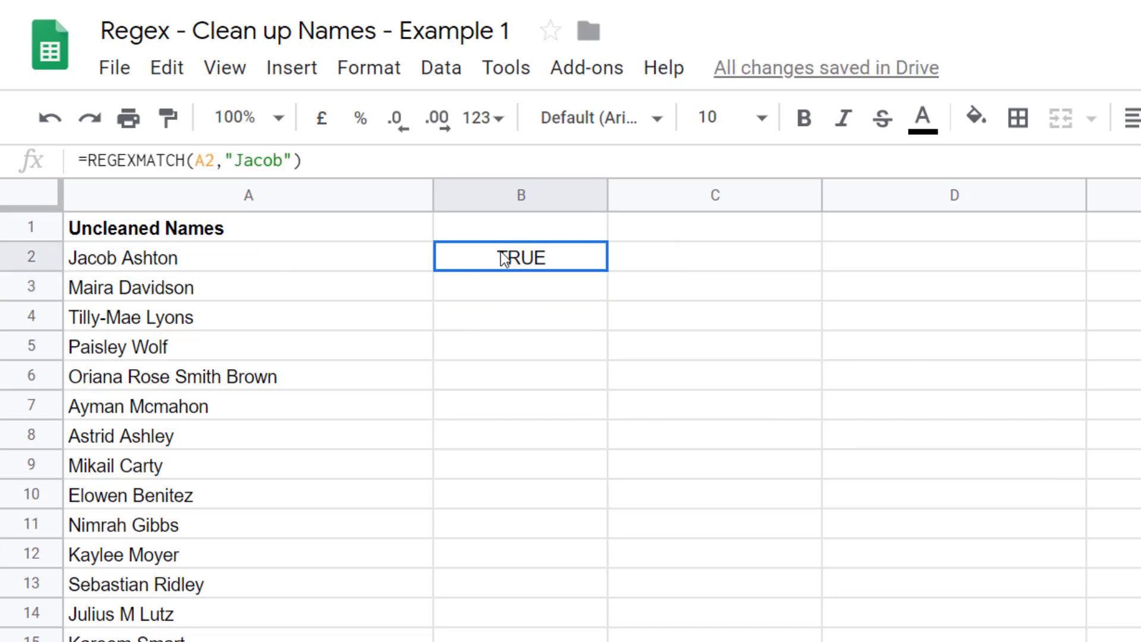
left_click_drag(603, 268, 581, 640)
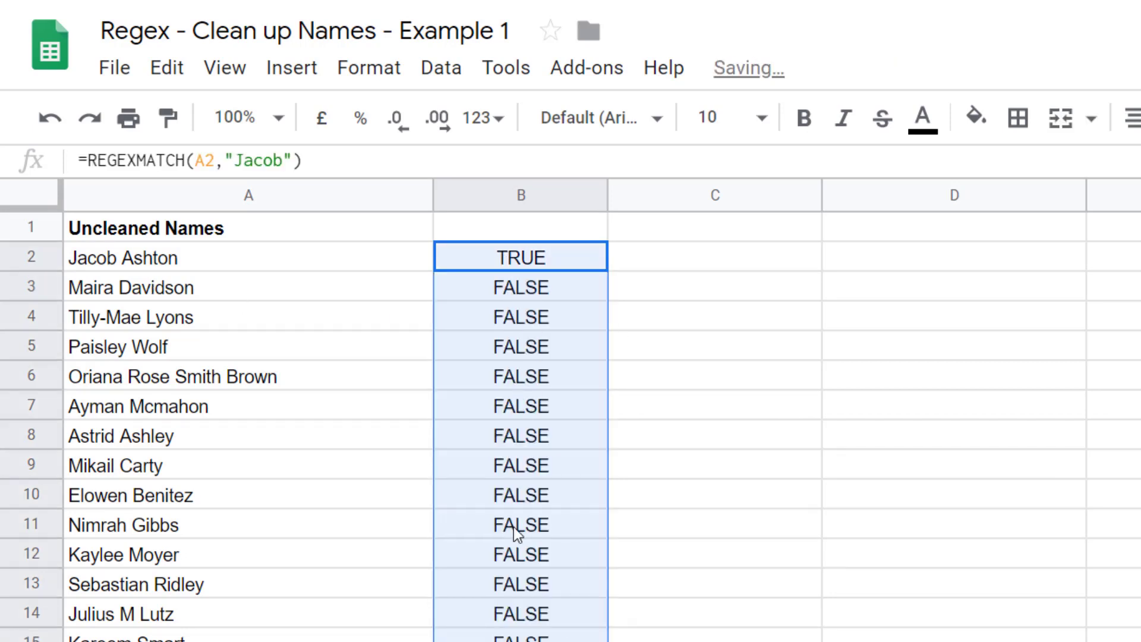
- Temporarily change the first name in A12 to Jacob, then undo the edit
double_click(128, 559)
left_click_drag(127, 558, 2, 553)
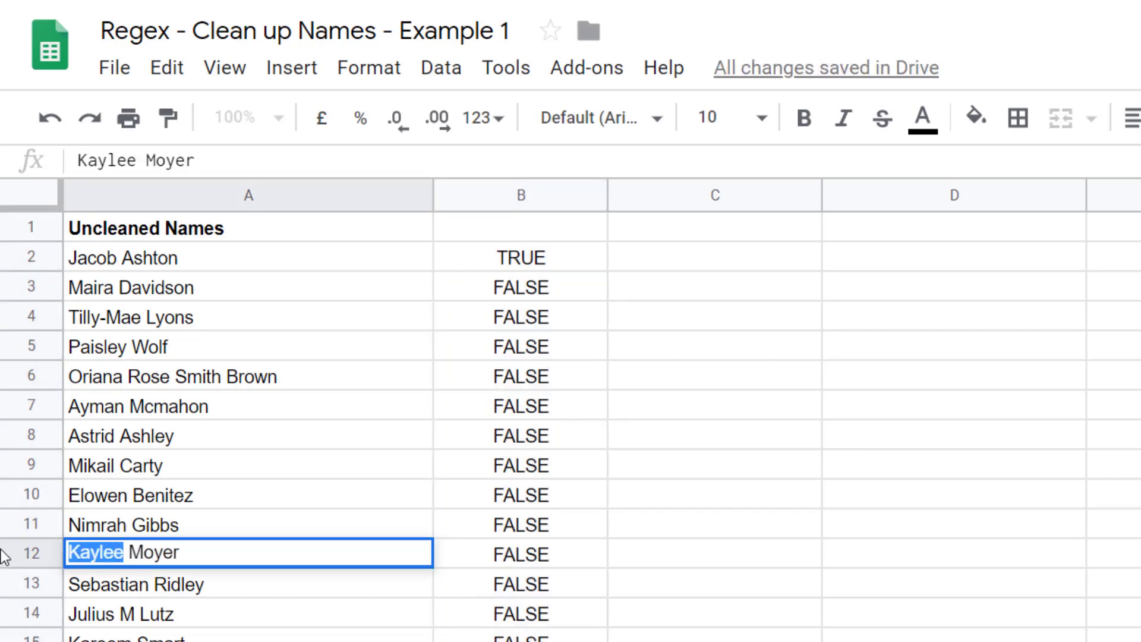
type("Jo")
key("BackSpace")
type("ab")
key("BackSpace")
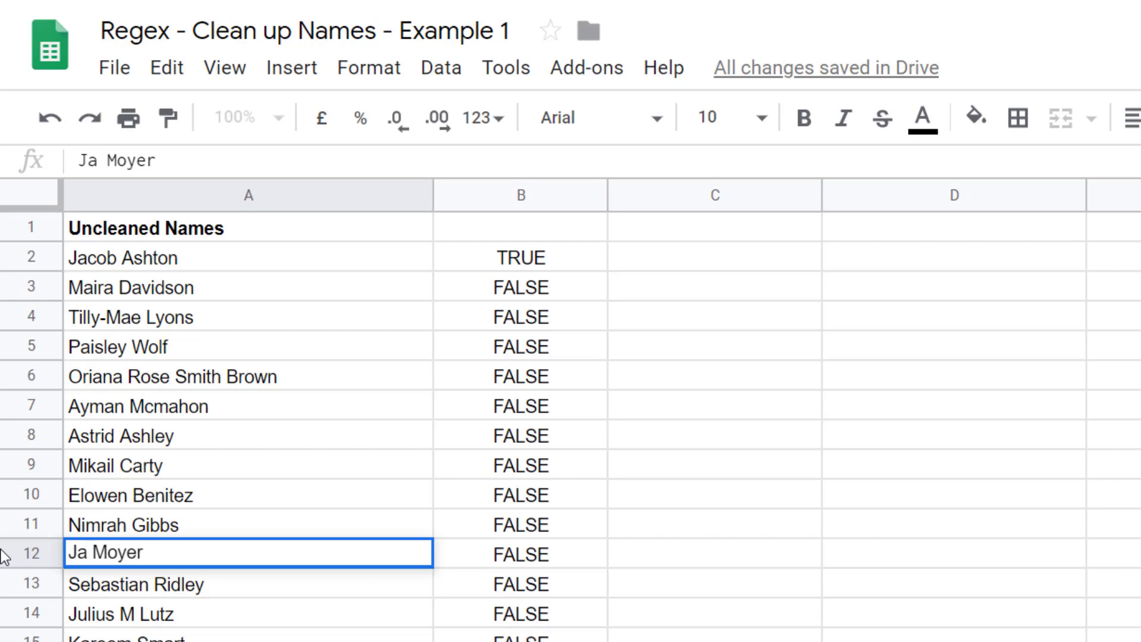
type("cob")
key("Return")
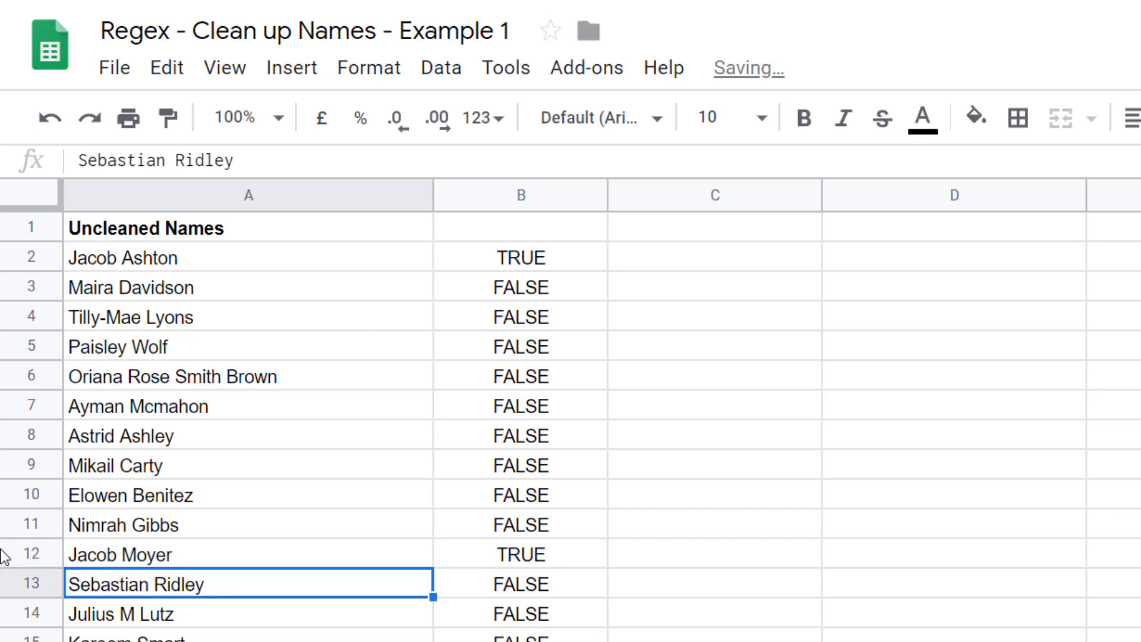
left_click(541, 559)
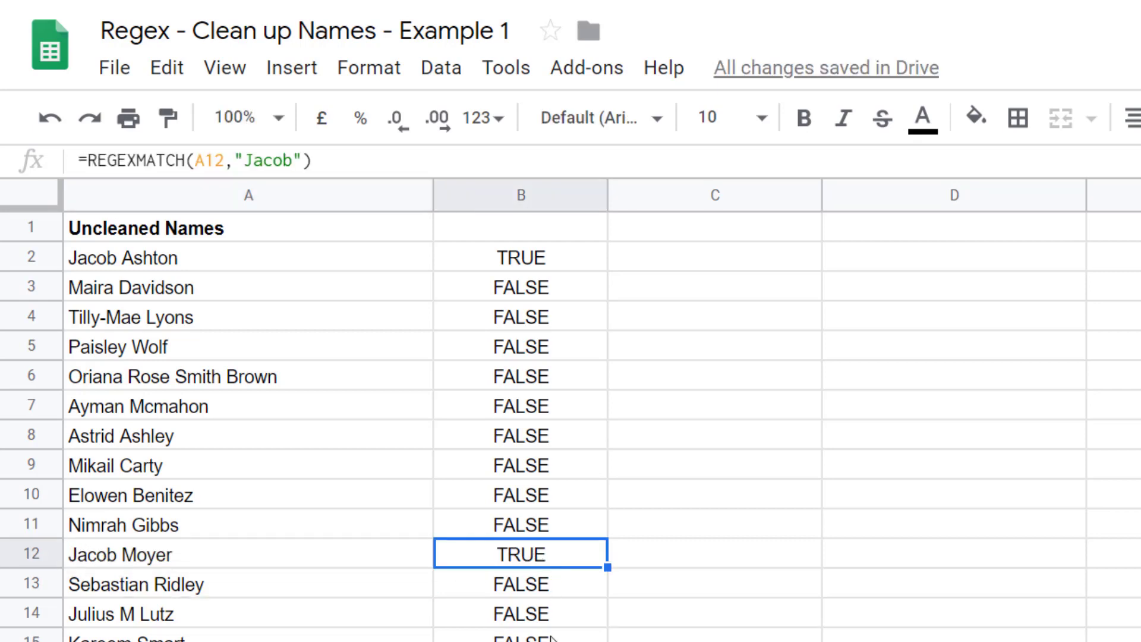
key("ctrl+z")
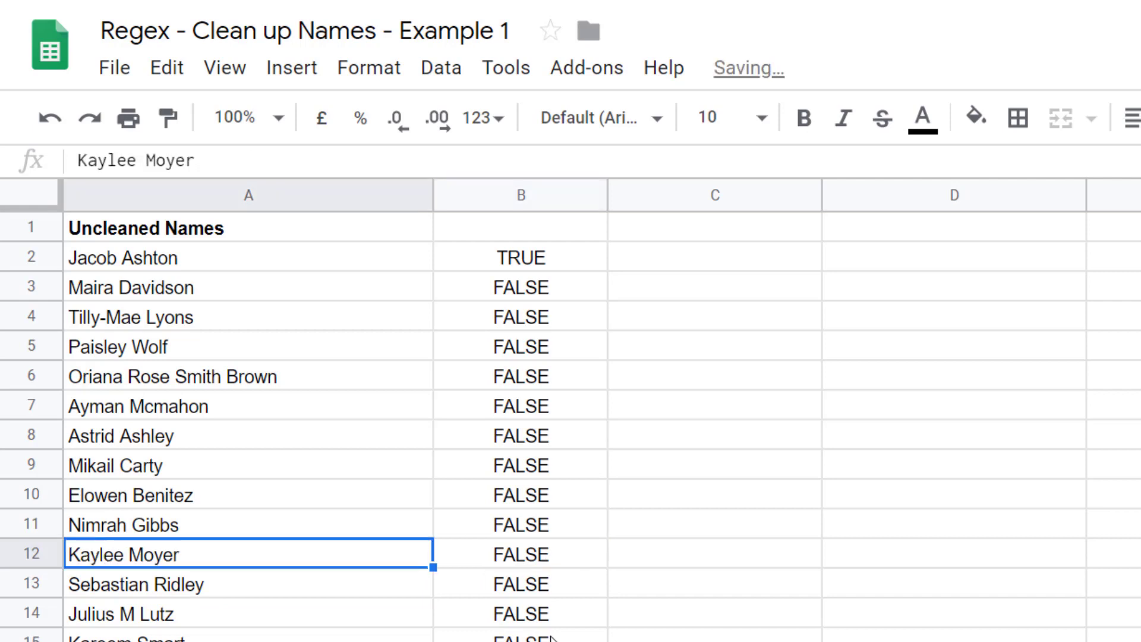
- Change the pattern in B2's formula to "b A" and fill it down column B
left_click(569, 355)
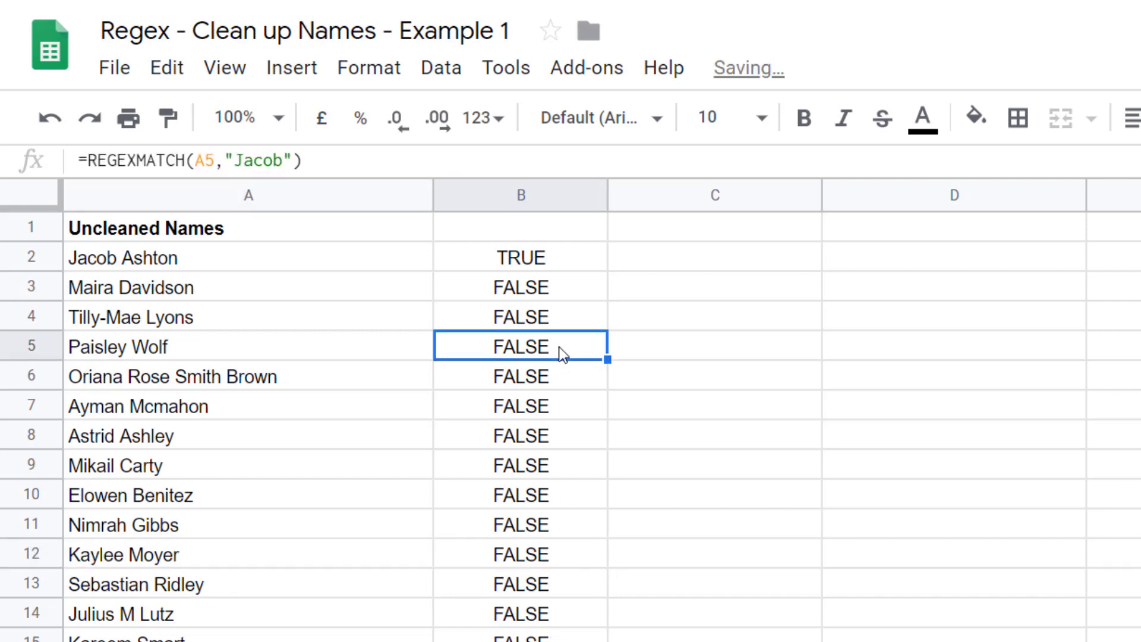
left_click(558, 258)
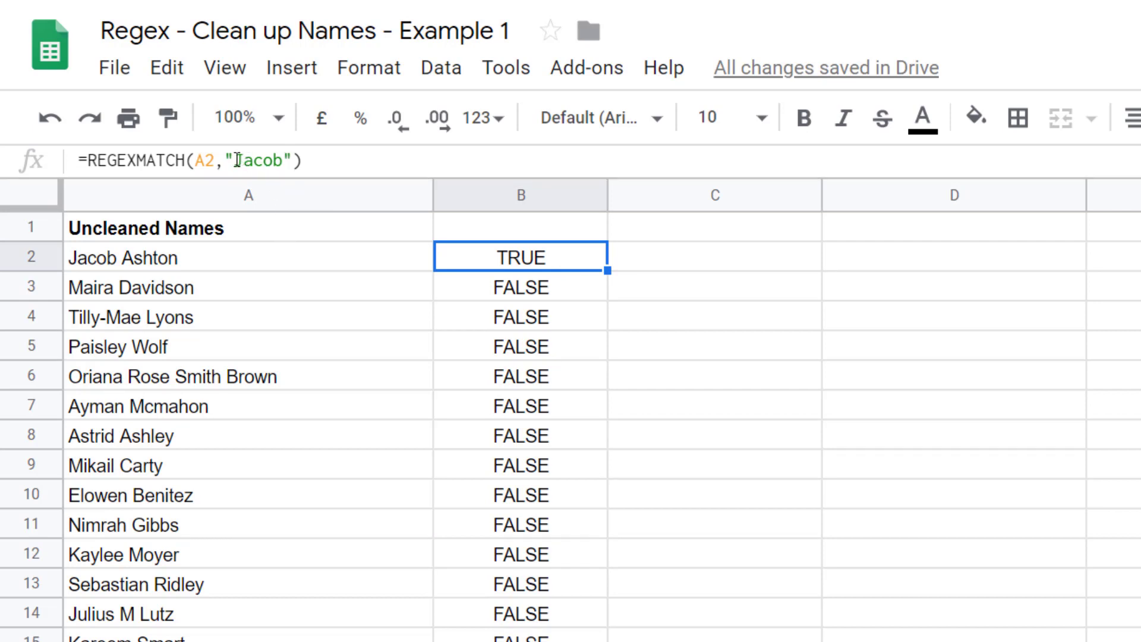
left_click_drag(235, 160, 282, 159)
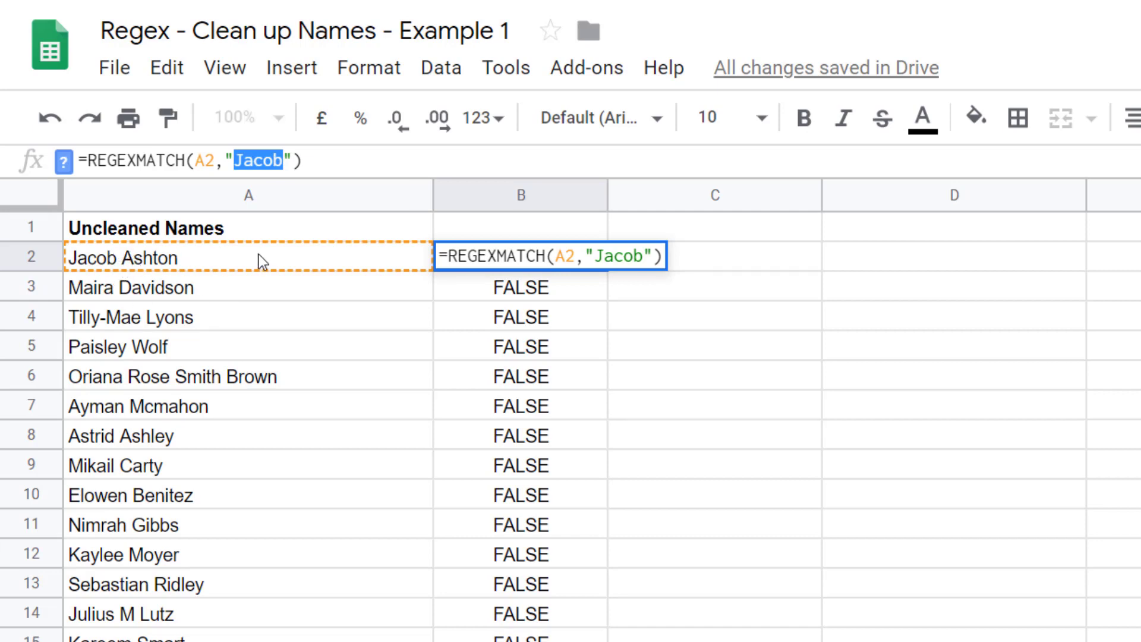
type("b ")
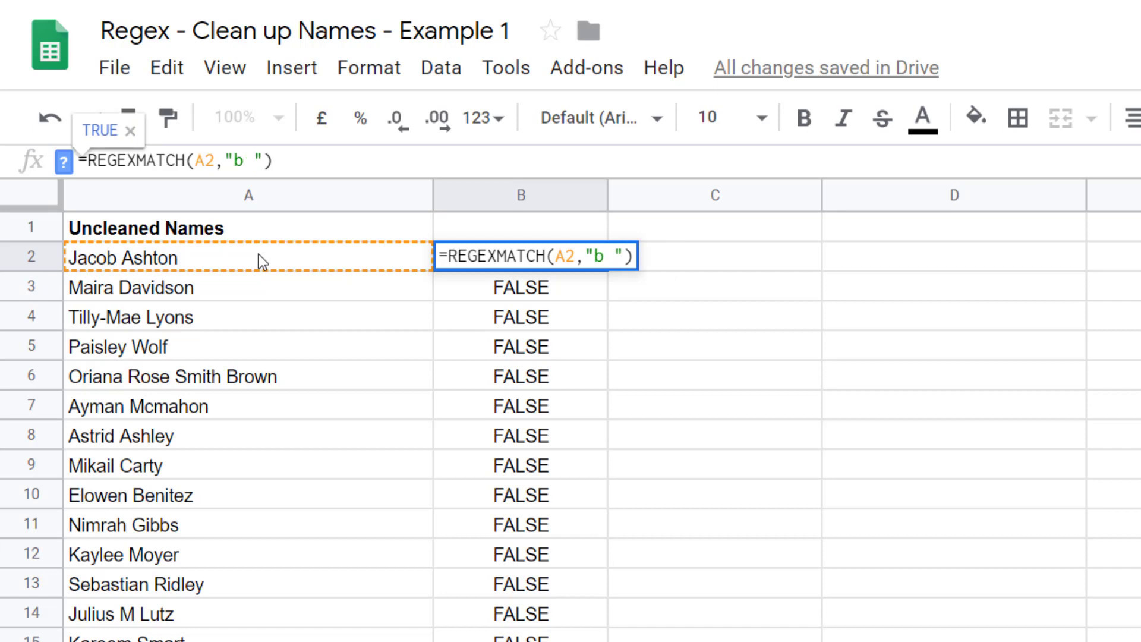
type("A")
key("Return")
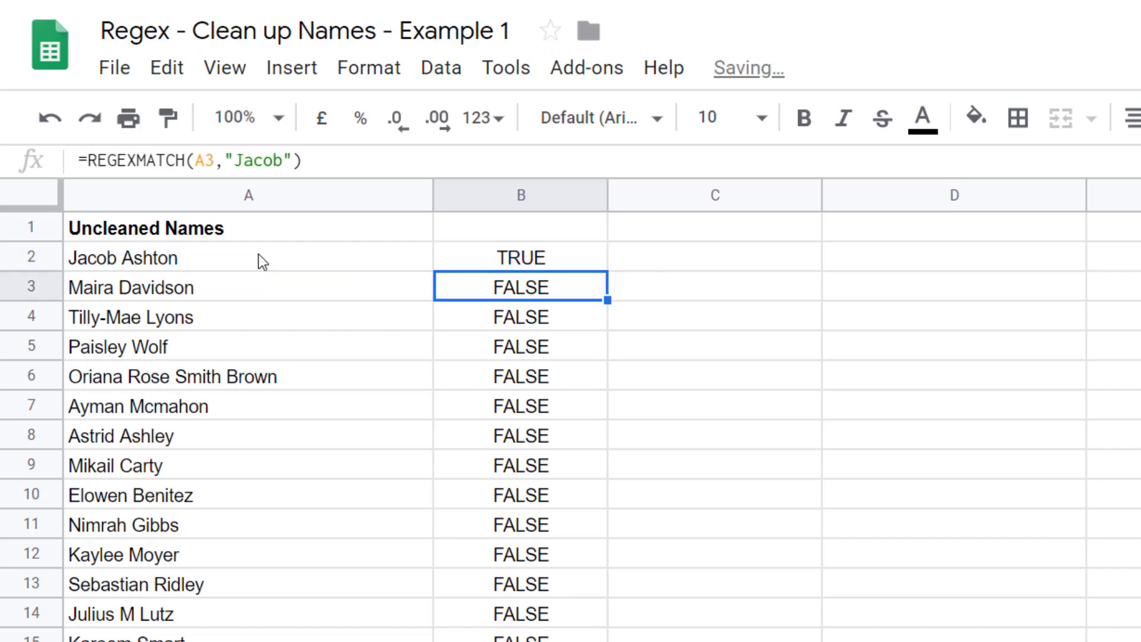
left_click(548, 258)
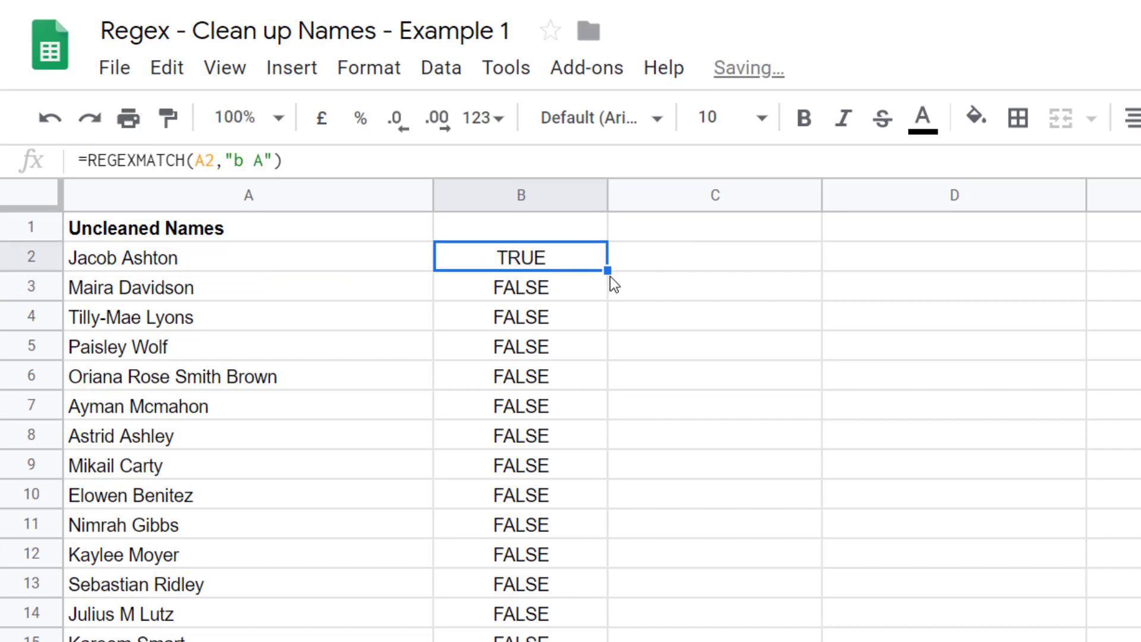
left_click_drag(607, 277, 604, 630)
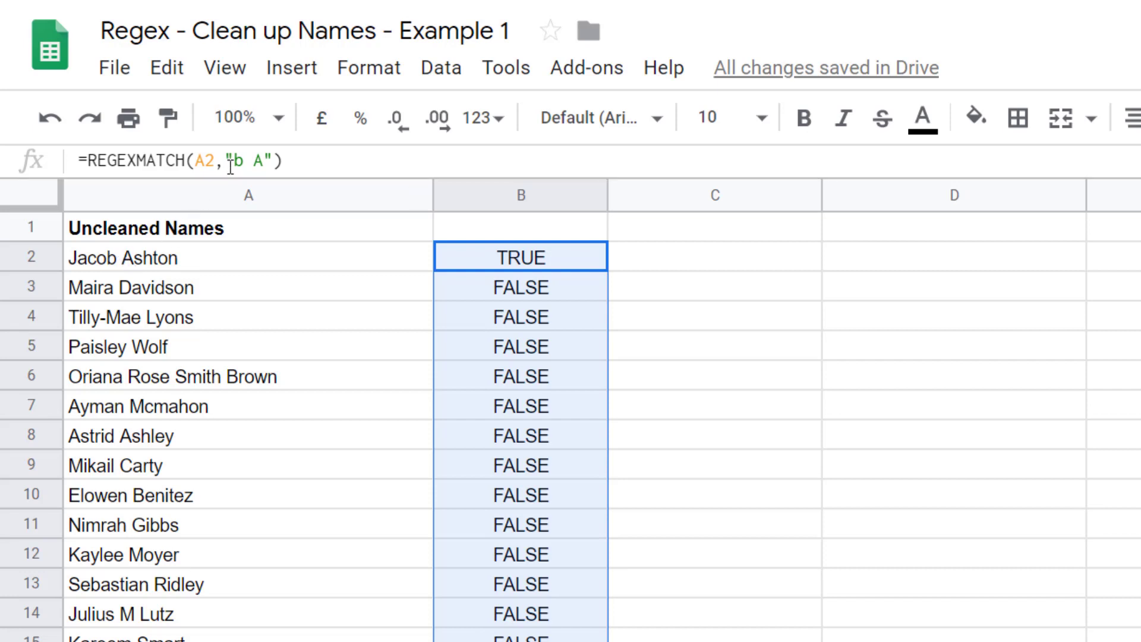
- Change the pattern in B2's formula to "A b" and fill it down column B
left_click_drag(235, 161, 264, 160)
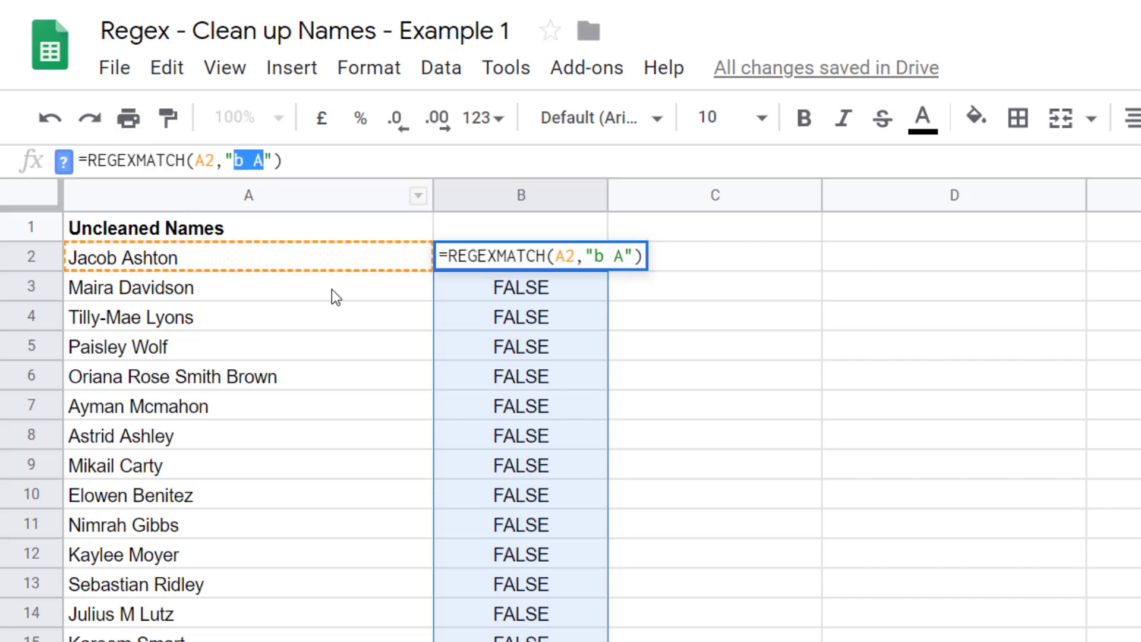
type("A ")
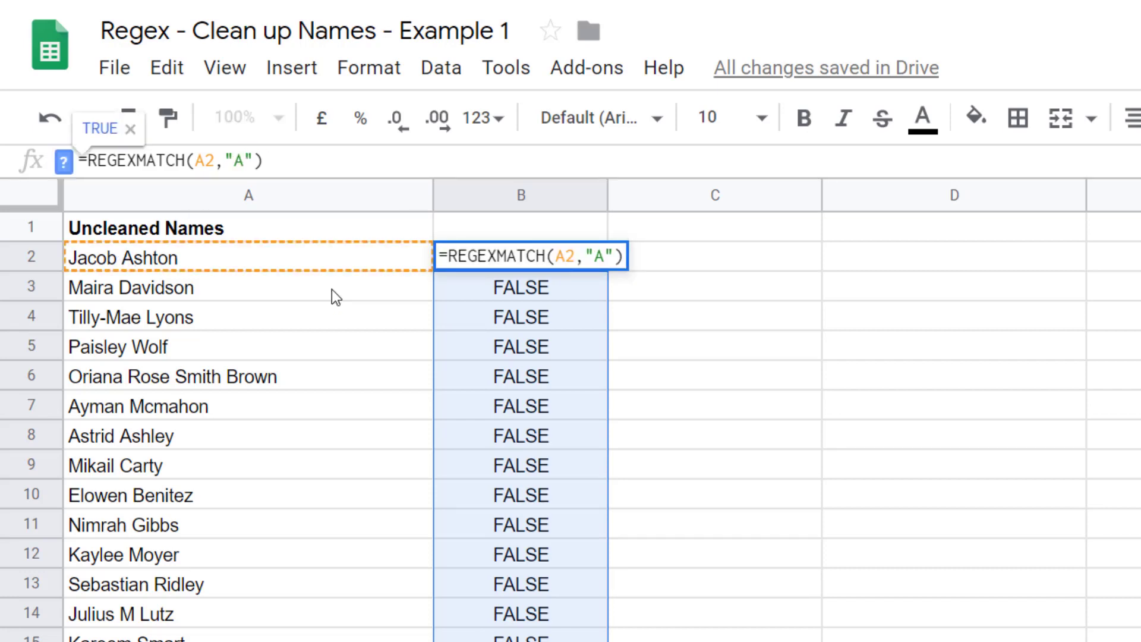
type("b")
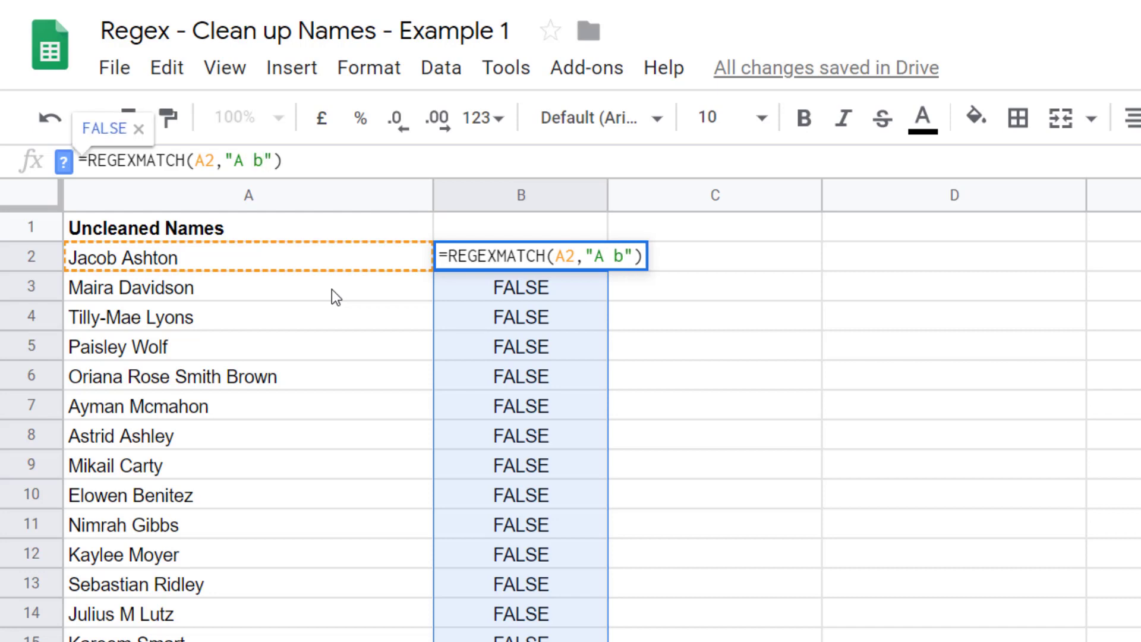
key("Return")
left_click(553, 257)
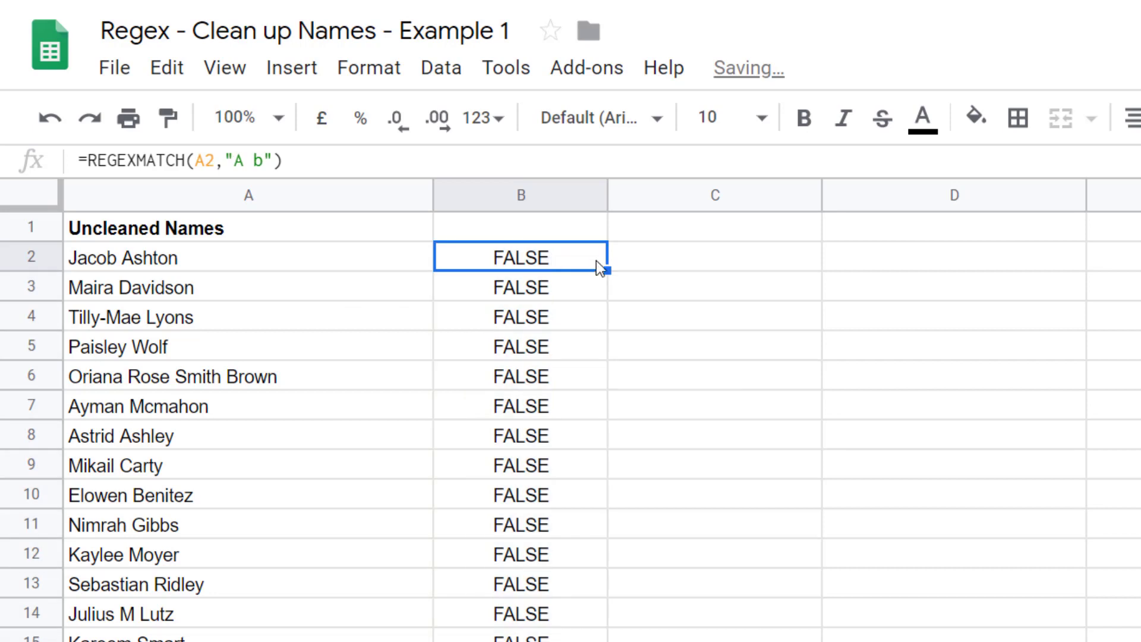
left_click_drag(606, 269, 611, 592)
- Change the pattern in B2's formula to "\." to match a literal full stop
left_click(547, 465)
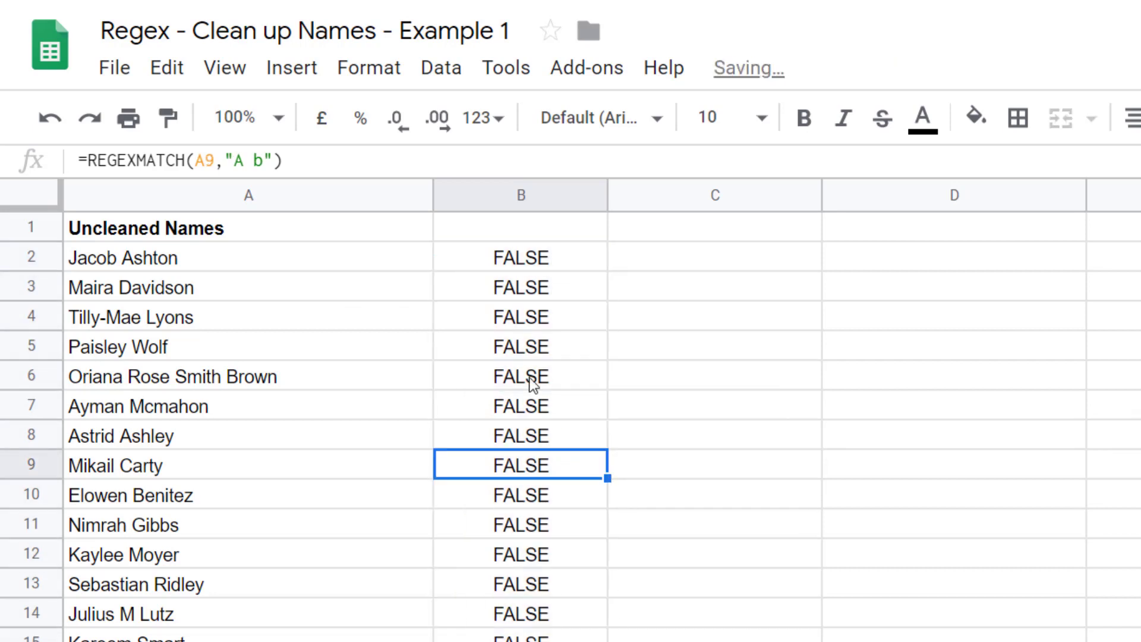
left_click(539, 258)
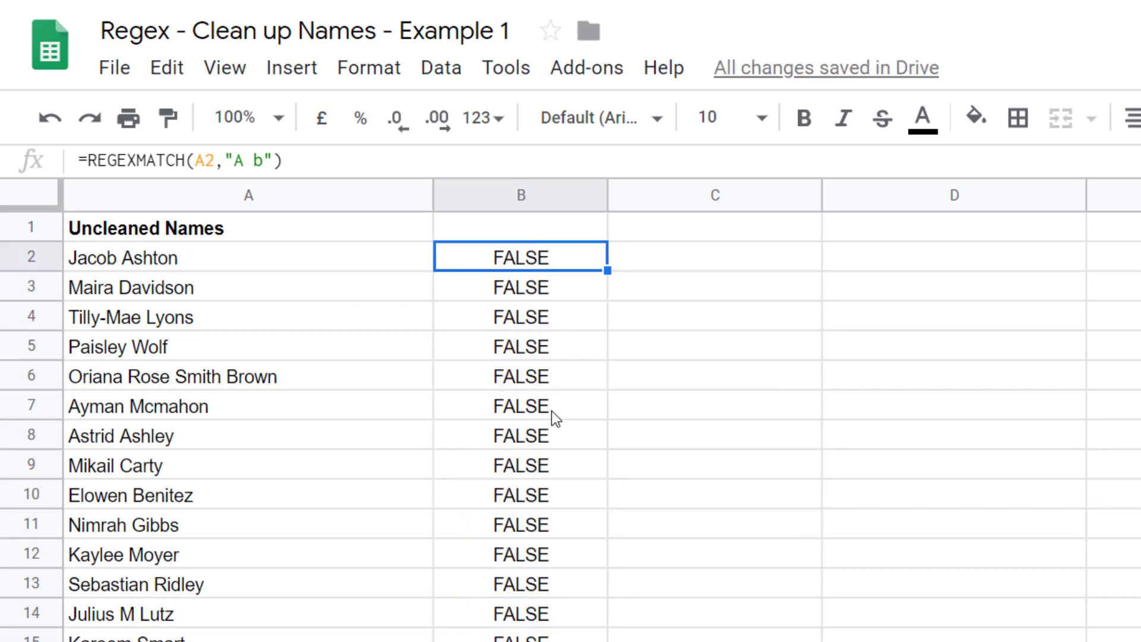
left_click(551, 410)
left_click(548, 258)
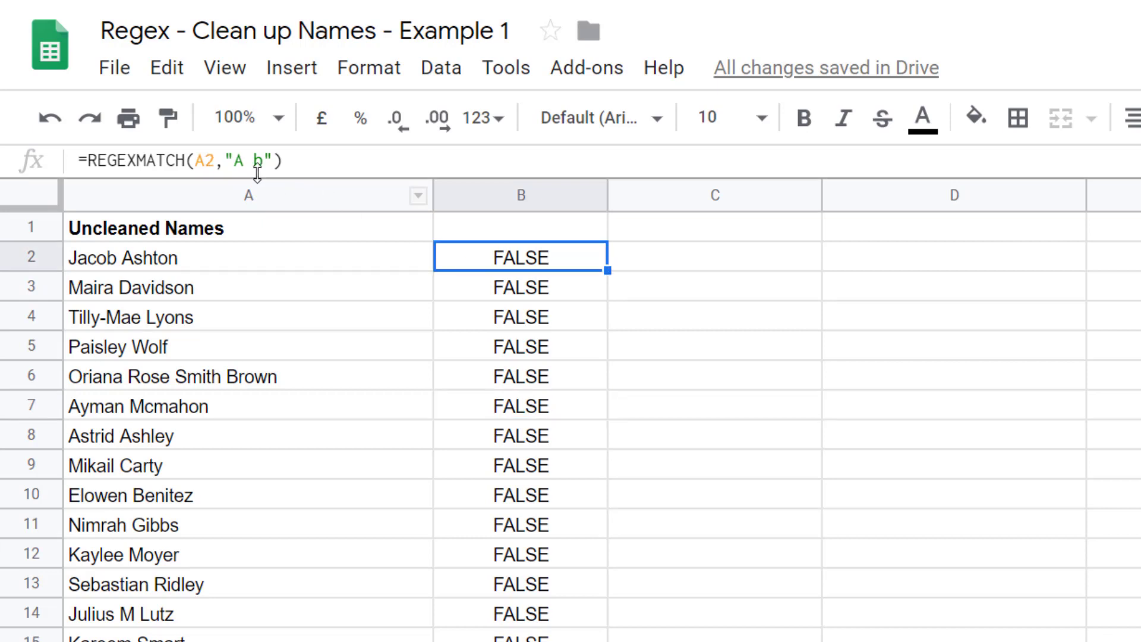
double_click(237, 161)
left_click_drag(253, 160, 264, 160)
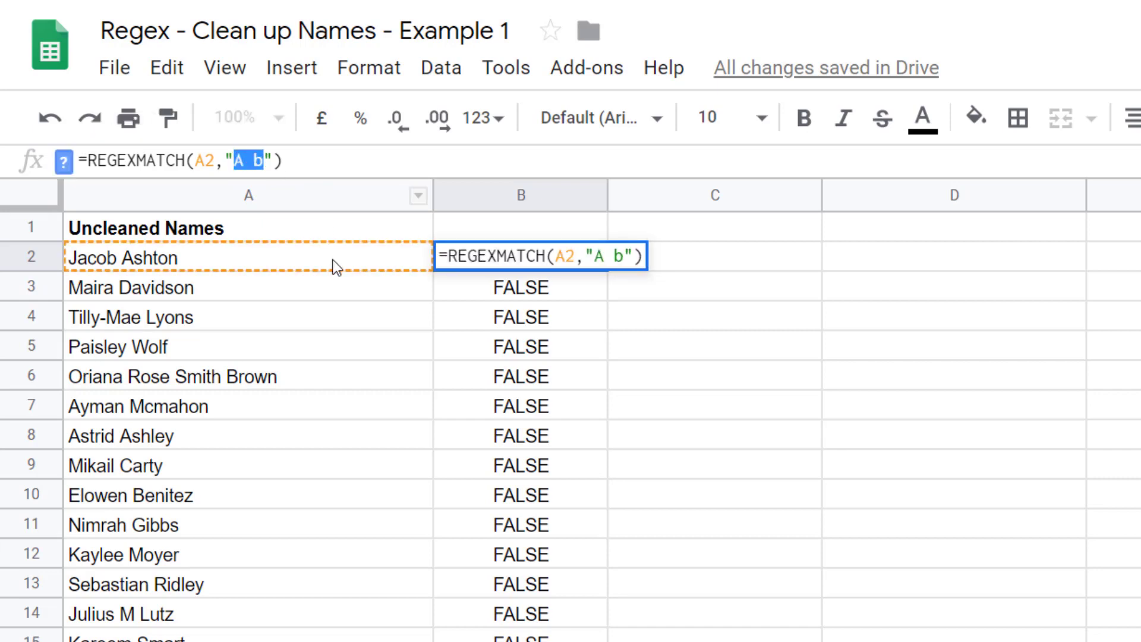
type("\\.")
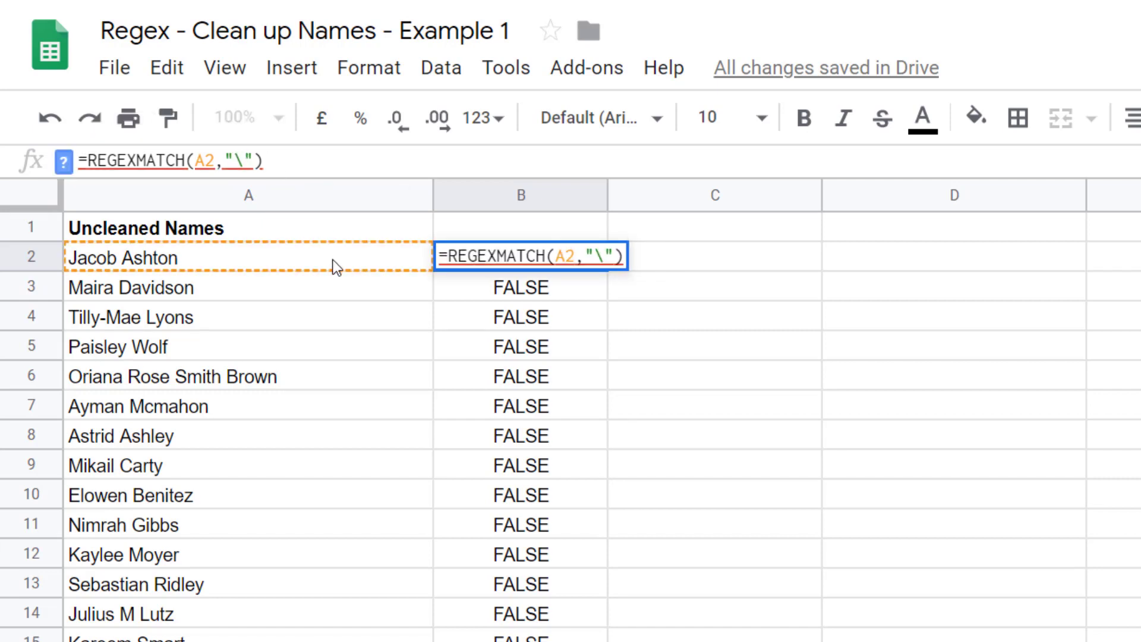
key("Return")
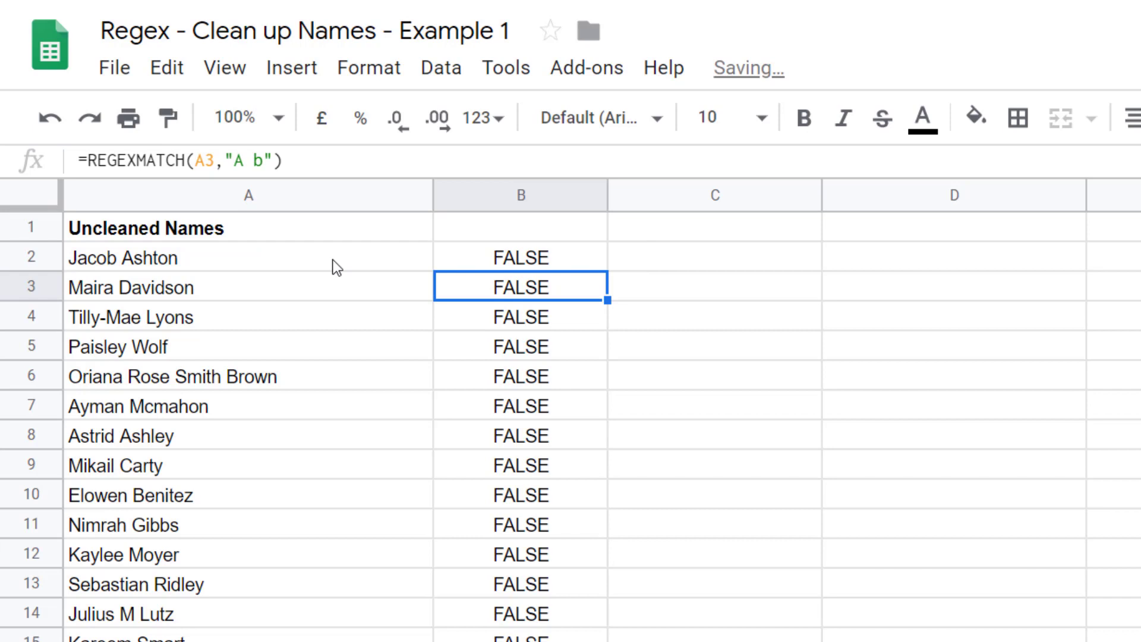
left_click(533, 257)
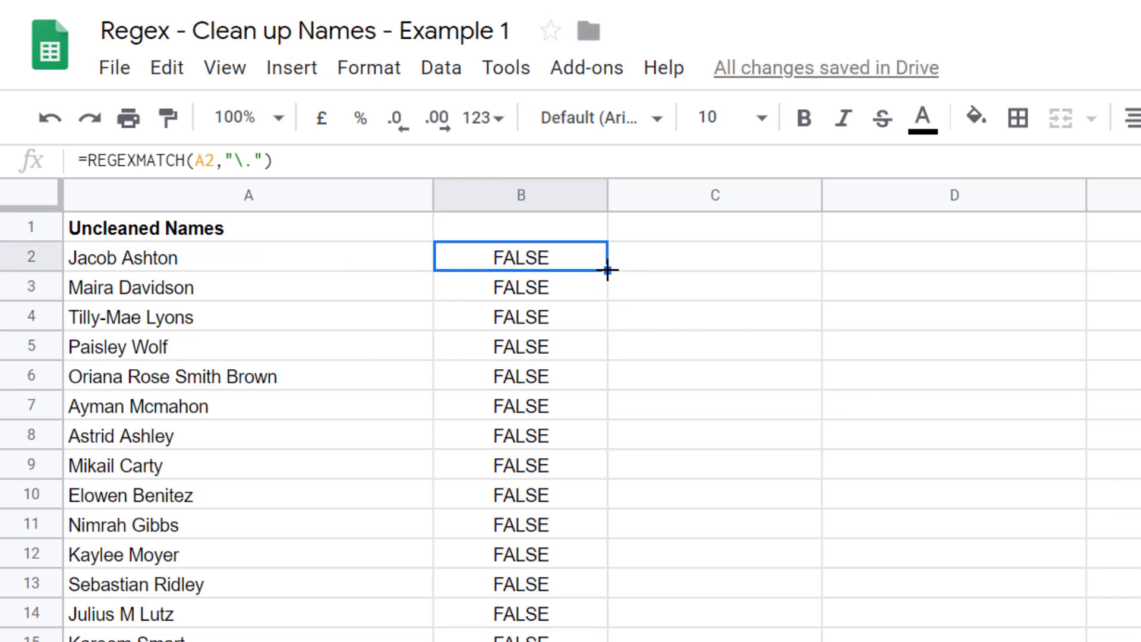
left_click_drag(607, 269, 606, 641)
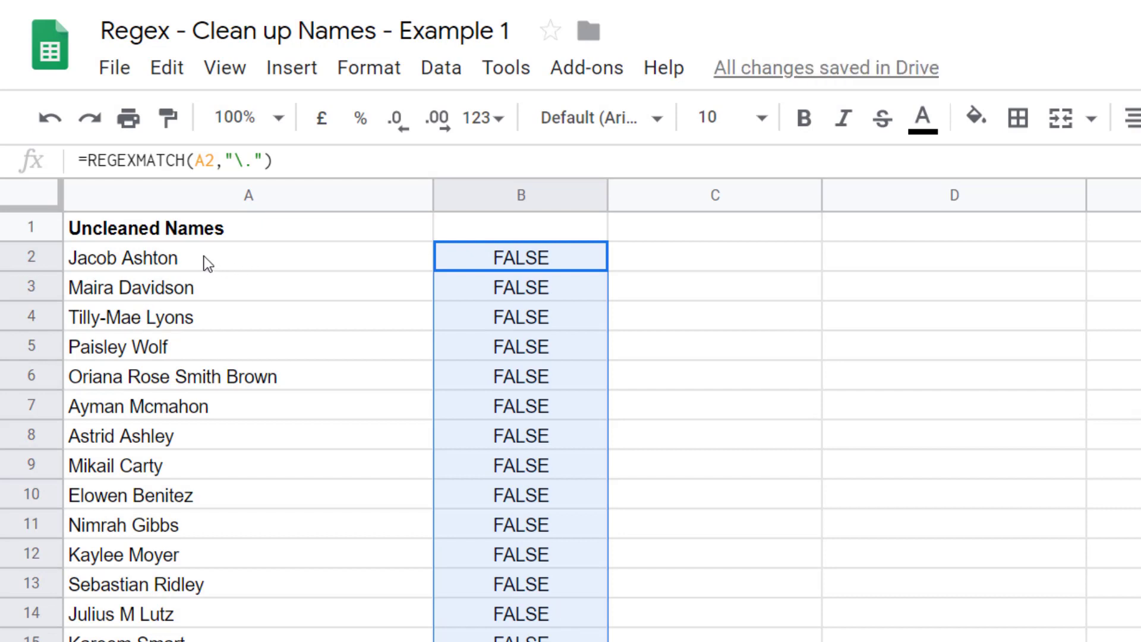
double_click(116, 258)
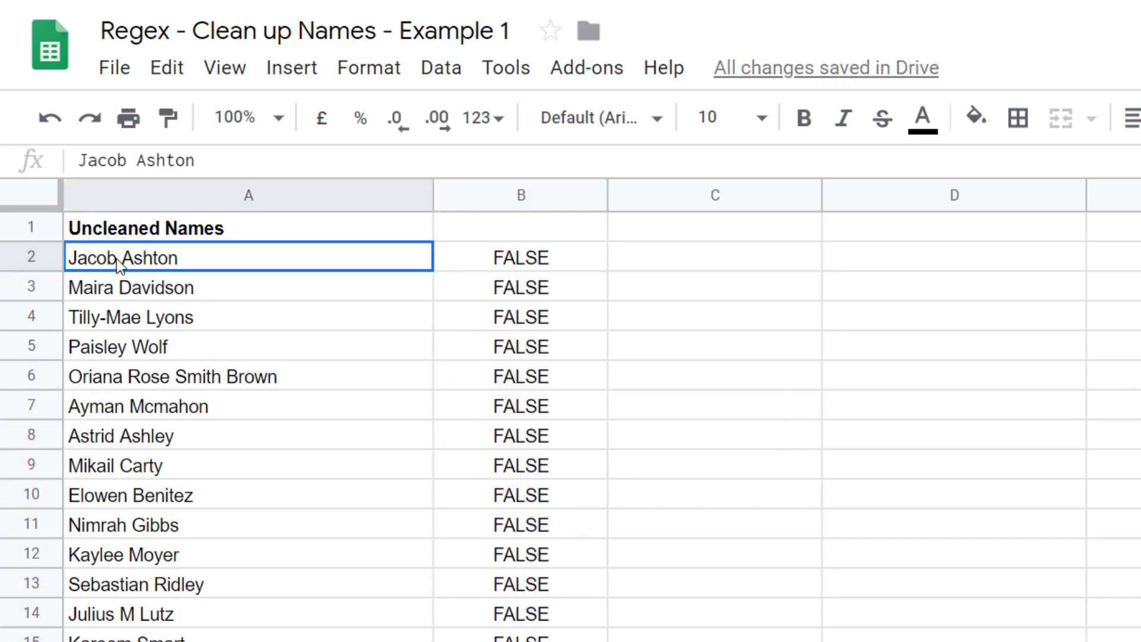
left_click(116, 258)
key("BackSpace")
key("BackSpace")
key("BackSpace")
key("BackSpace")
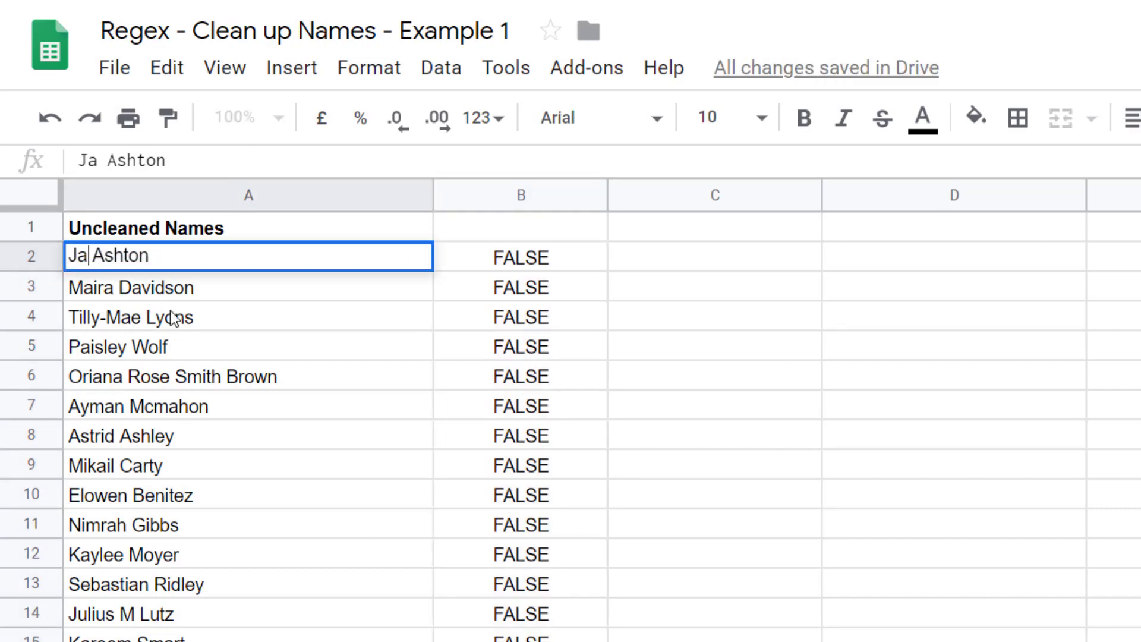
type(".")
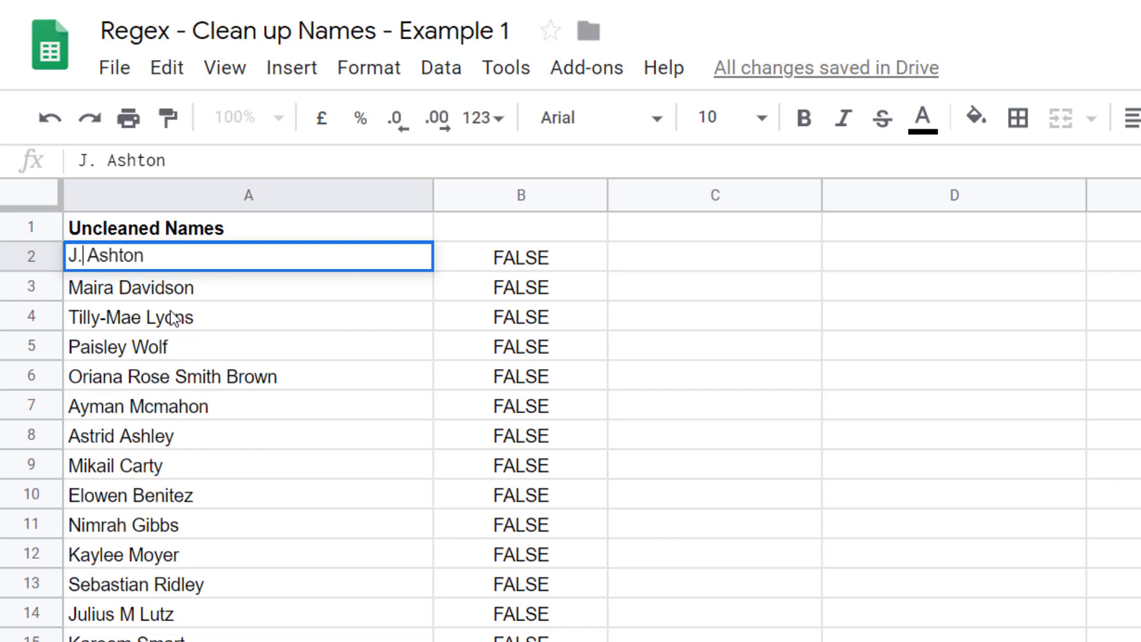
key("Return")
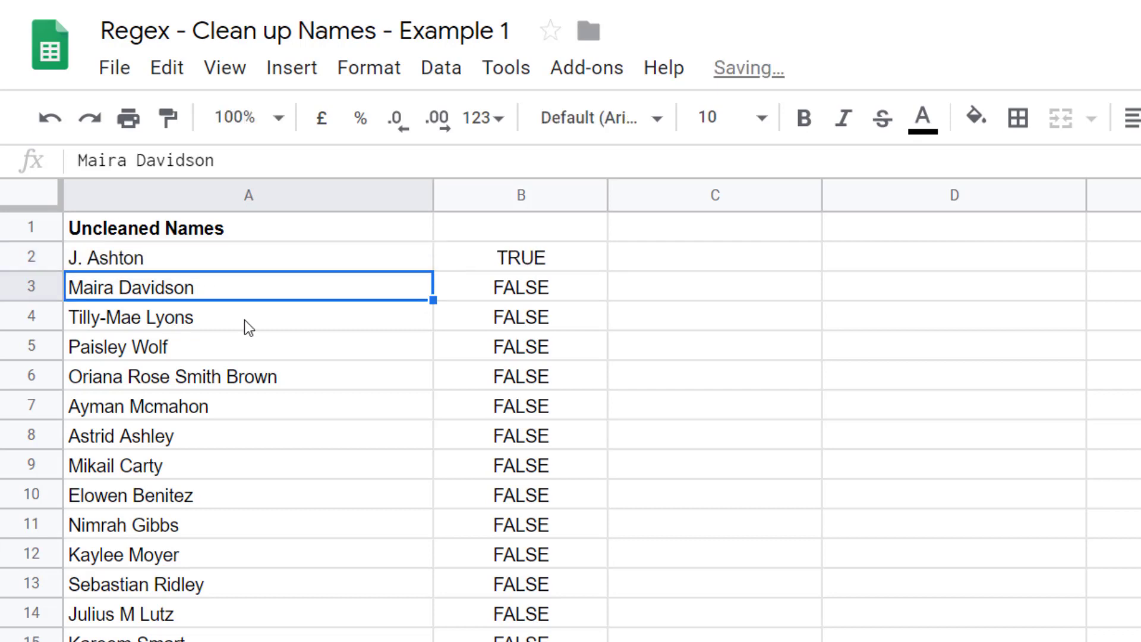
- Change the pattern in B2's formula to "." without the backslash and fill it down column B
left_click(518, 258)
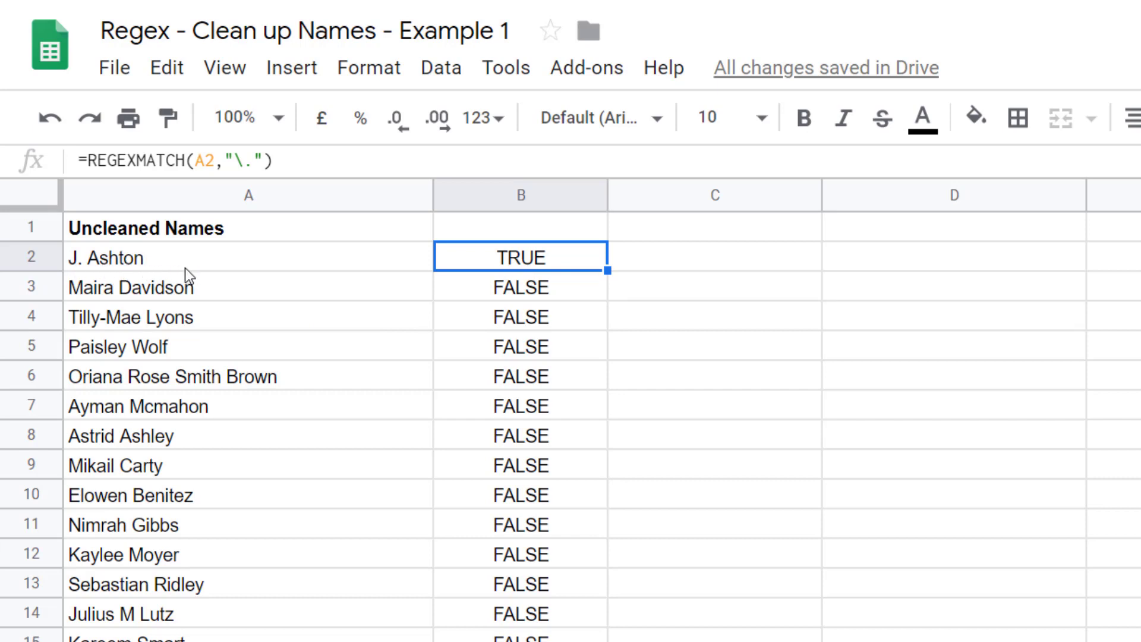
left_click(255, 160)
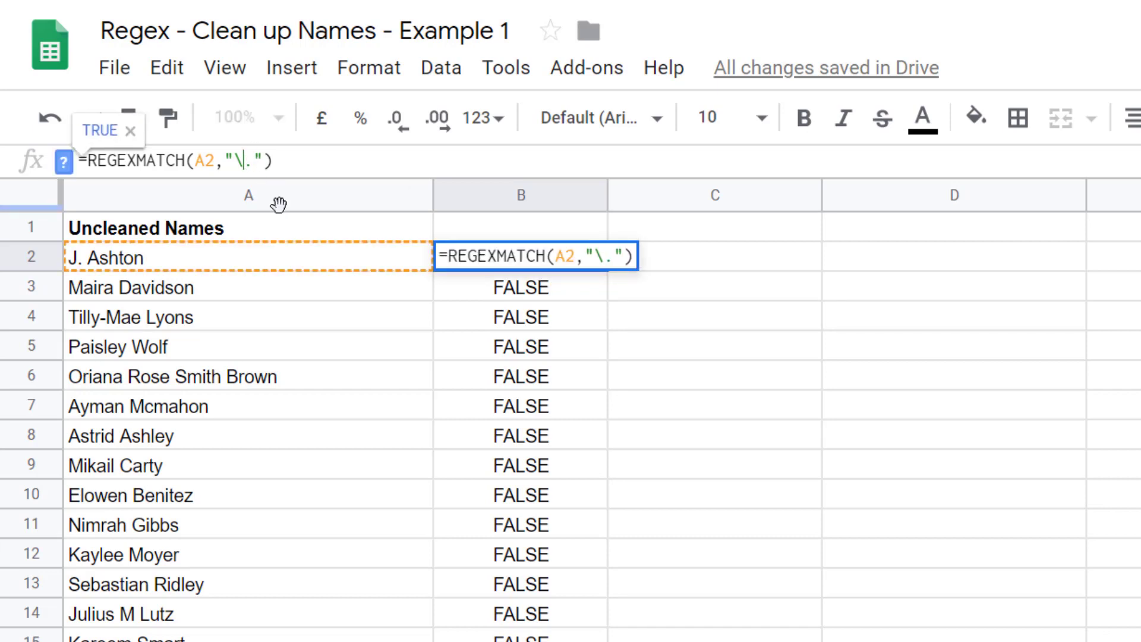
key("BackSpace")
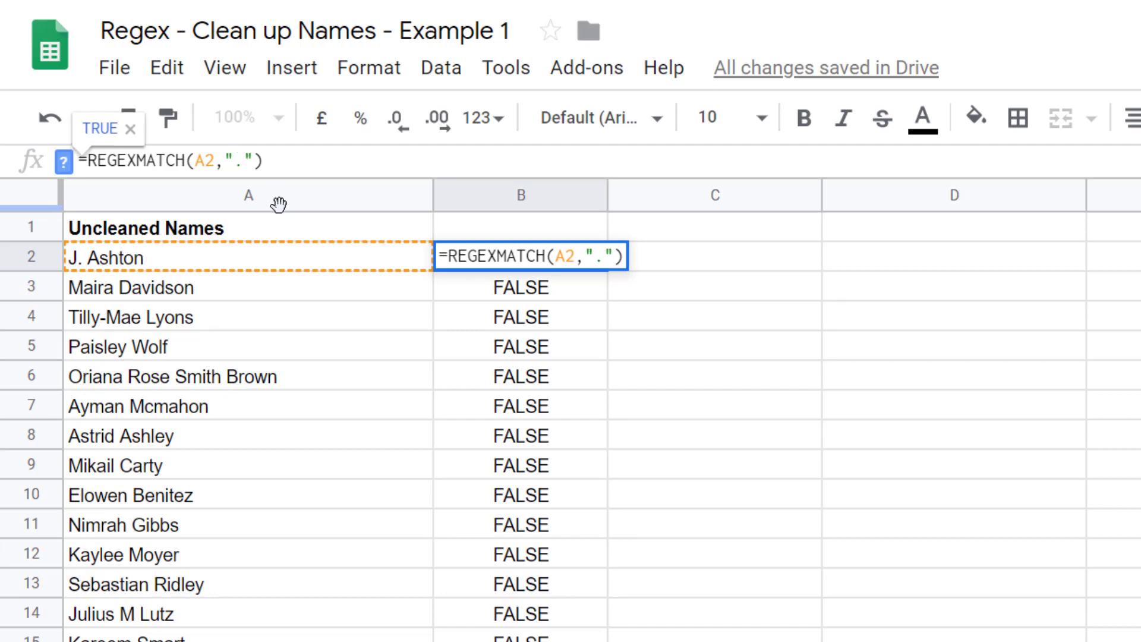
key("Return")
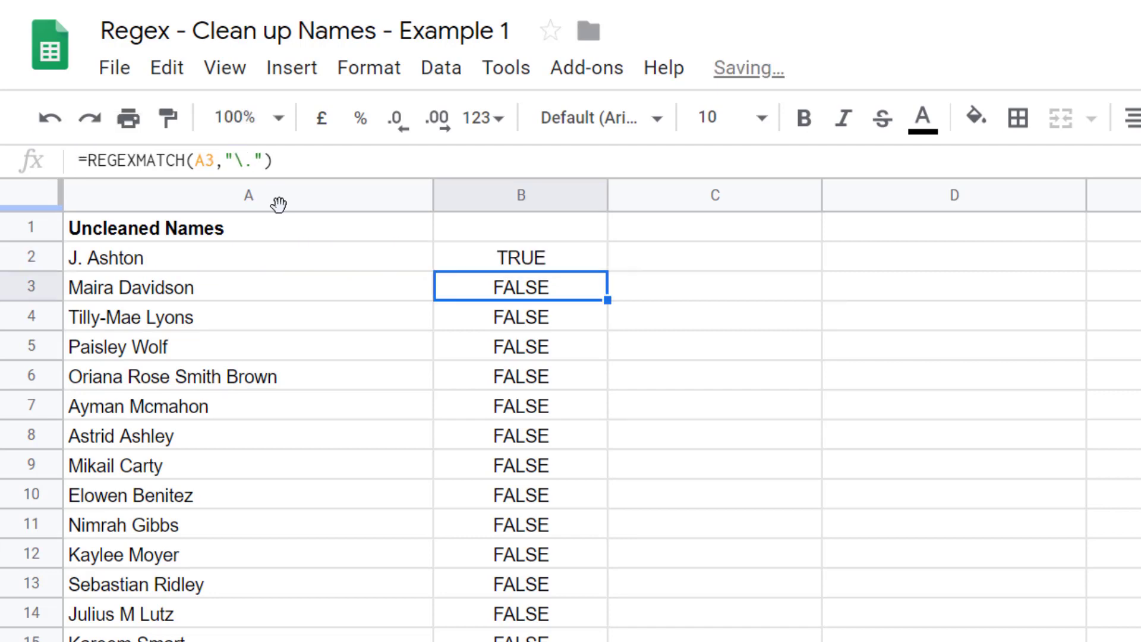
left_click(534, 262)
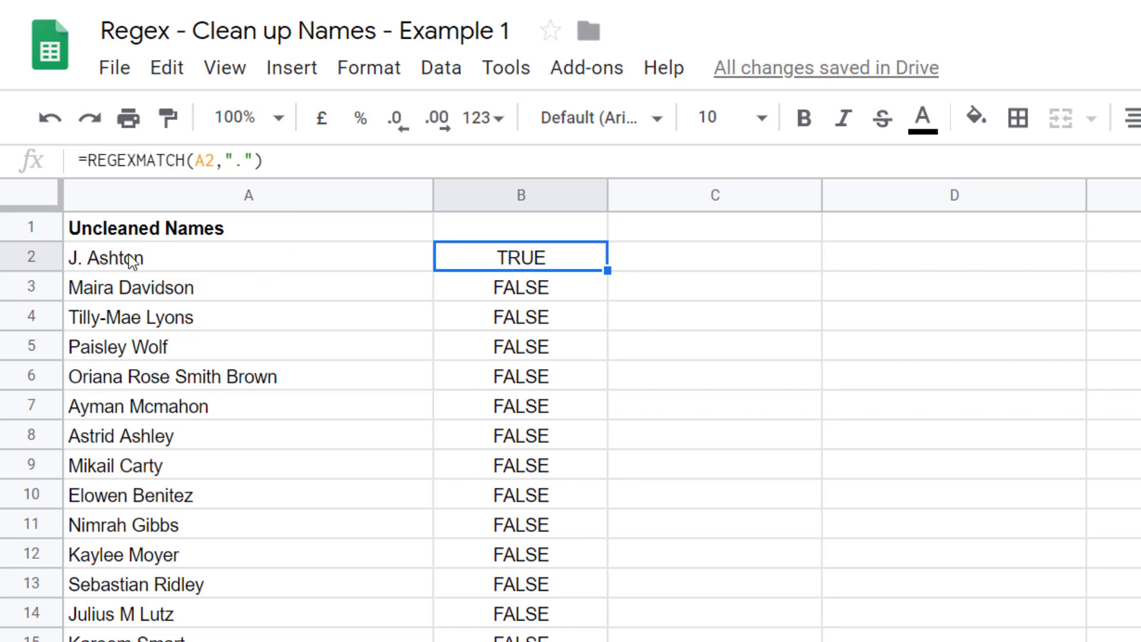
left_click_drag(607, 265, 594, 640)
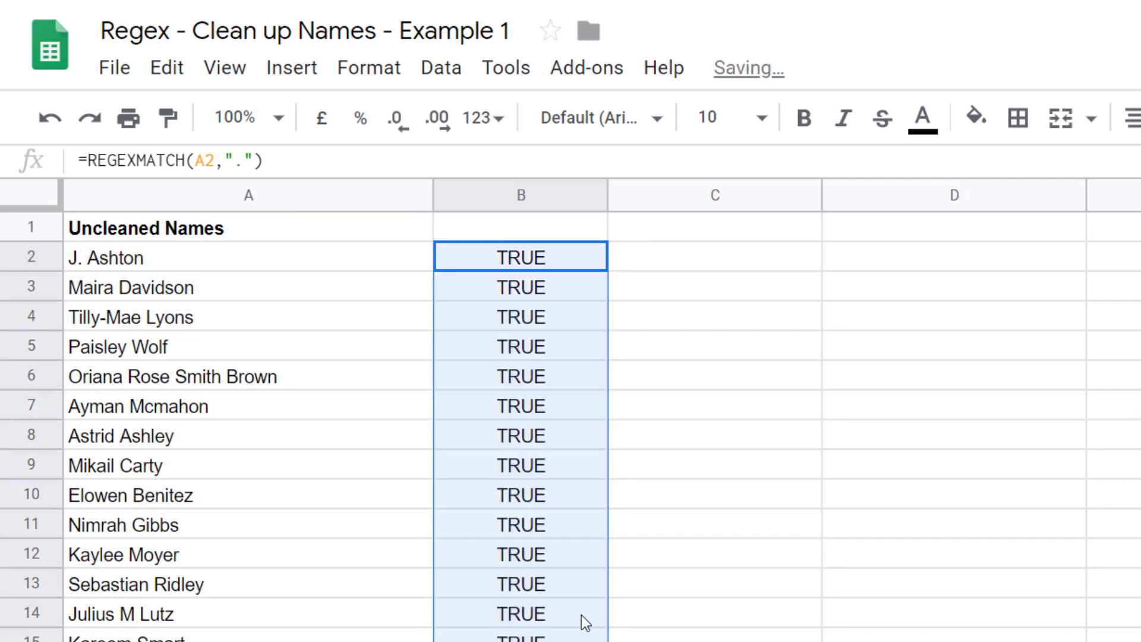
left_click(532, 373)
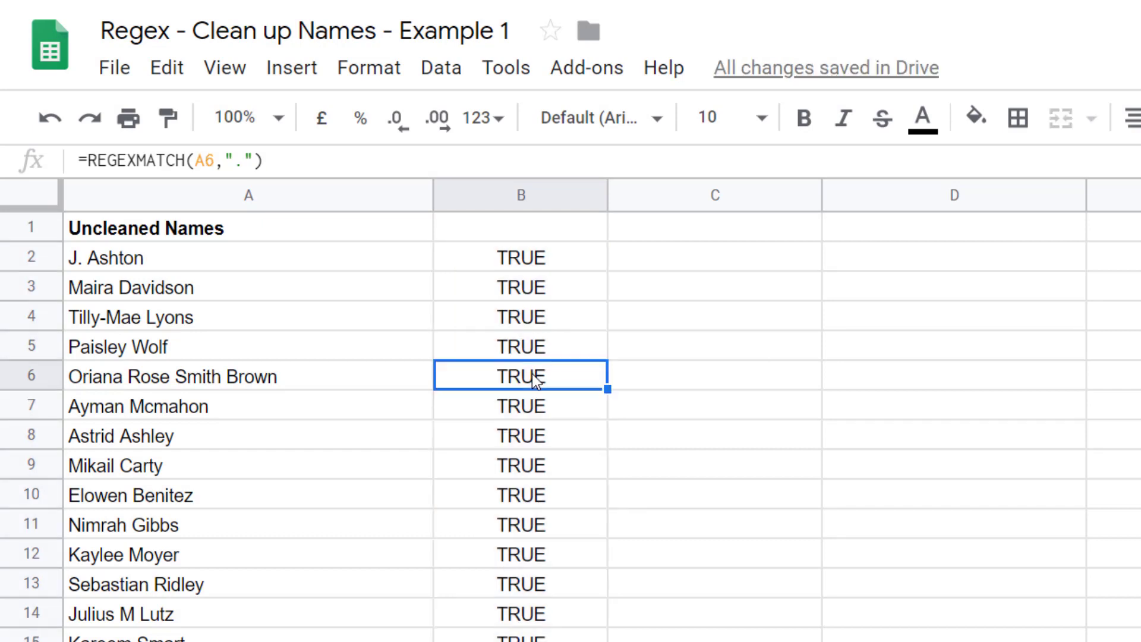